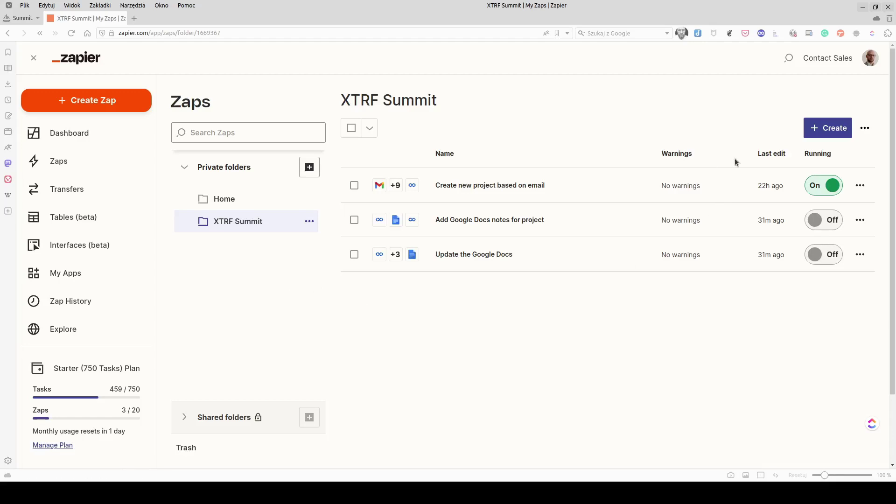
- Create a new Zap in the XTRF Summit folder with XTRF Management Systems (1.1.2) as its trigger app
click(822, 131)
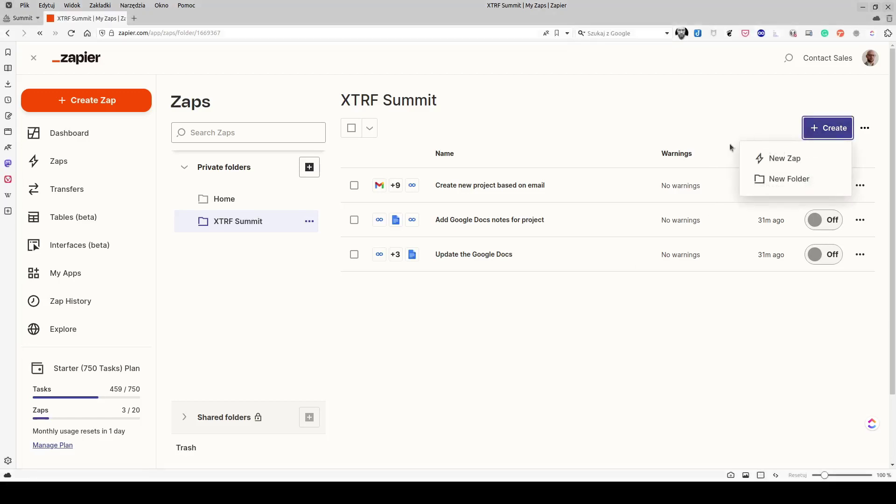
click(759, 159)
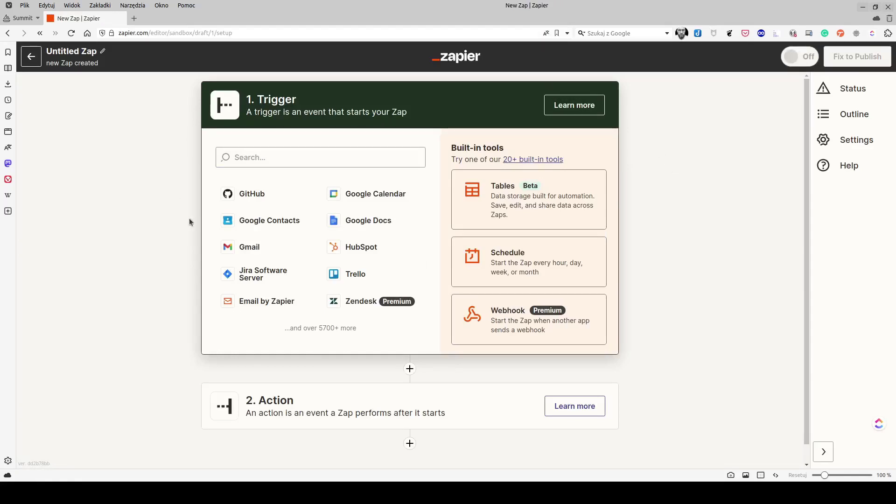
click(383, 160)
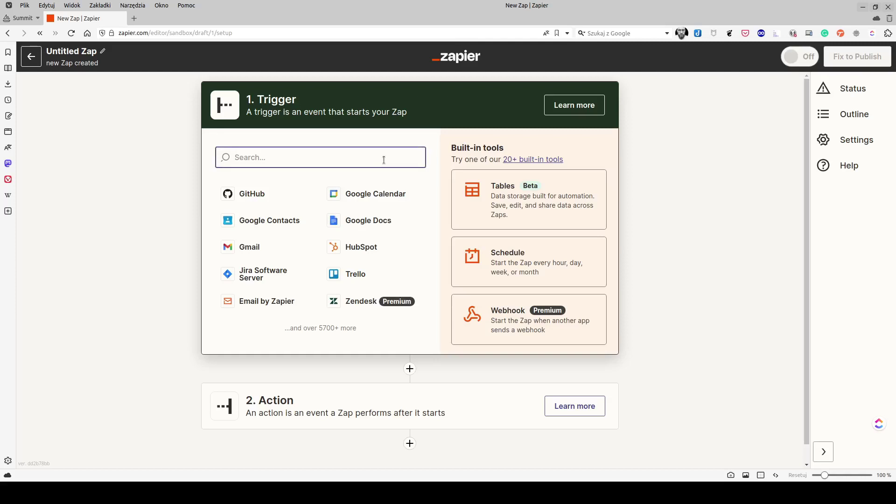
text(XRF)
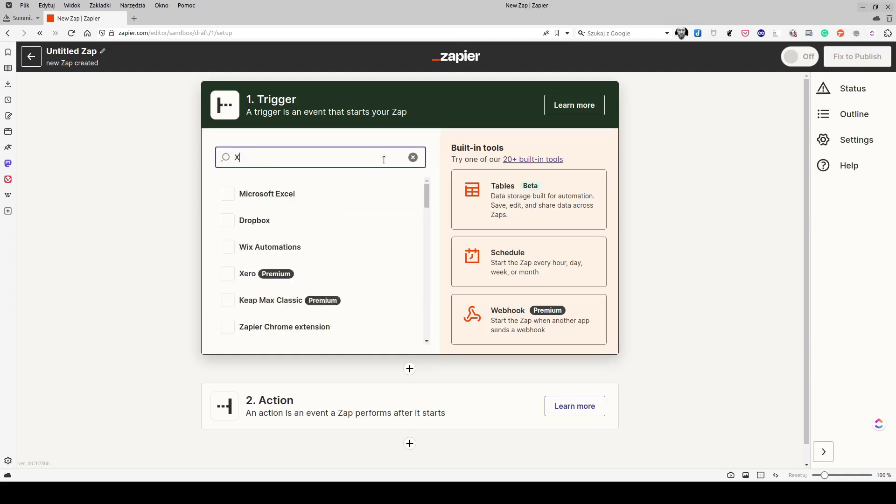
key(BackSpace)
key(BackSpace)
text(TRF)
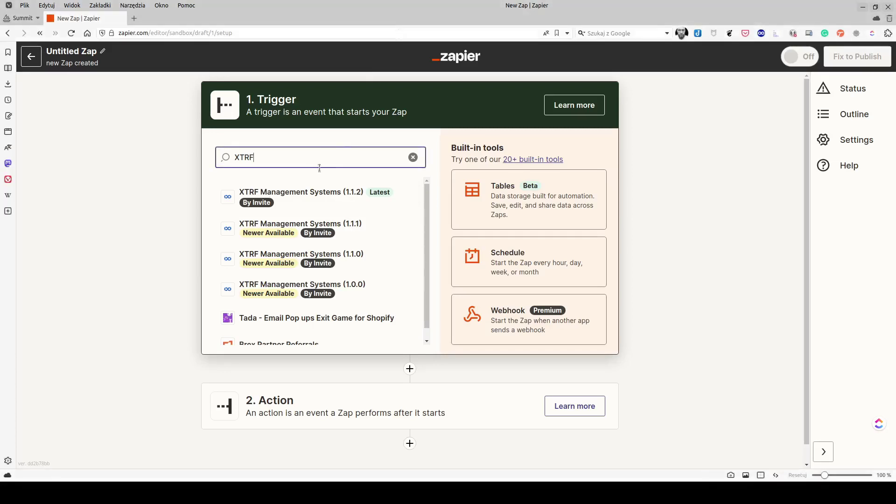
click(306, 192)
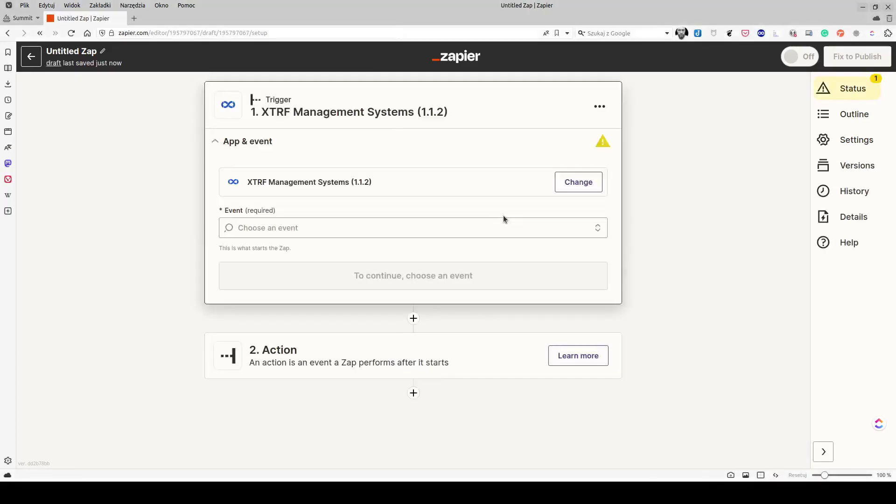
- Set the trigger event to Project created and continue to the account setup
click(451, 226)
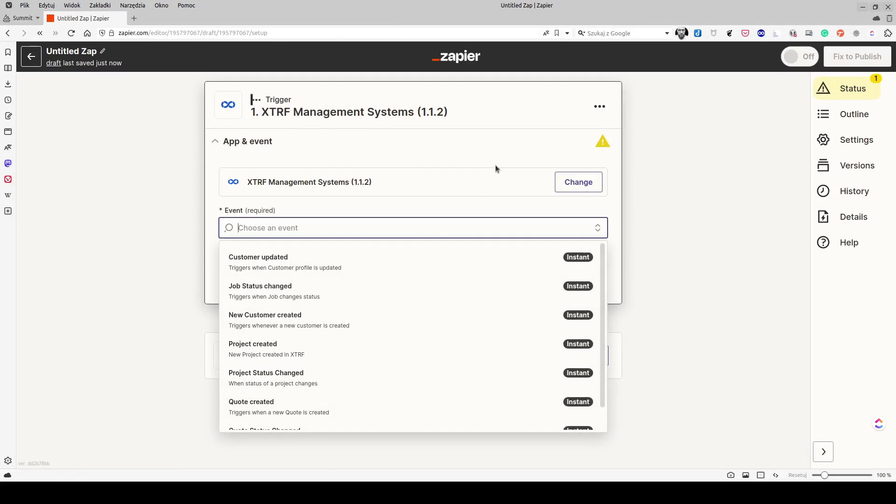
scroll(450, 265, down, 1)
scroll(450, 264, down, 1)
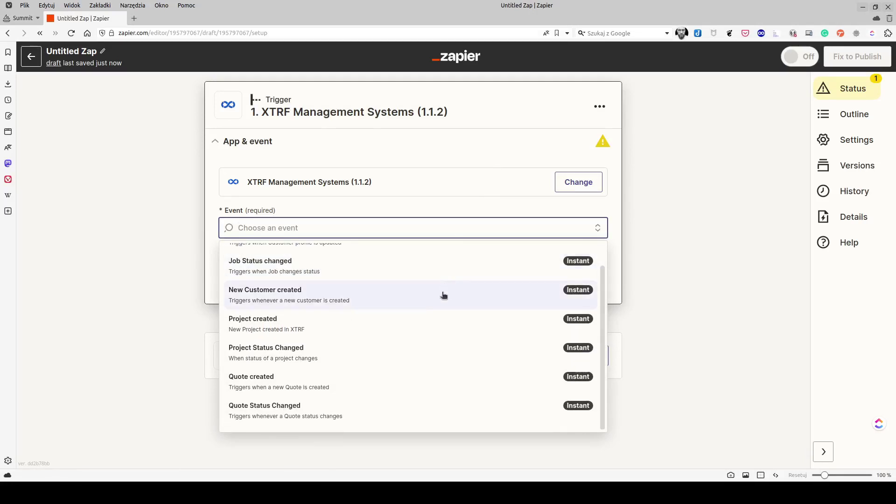
click(431, 320)
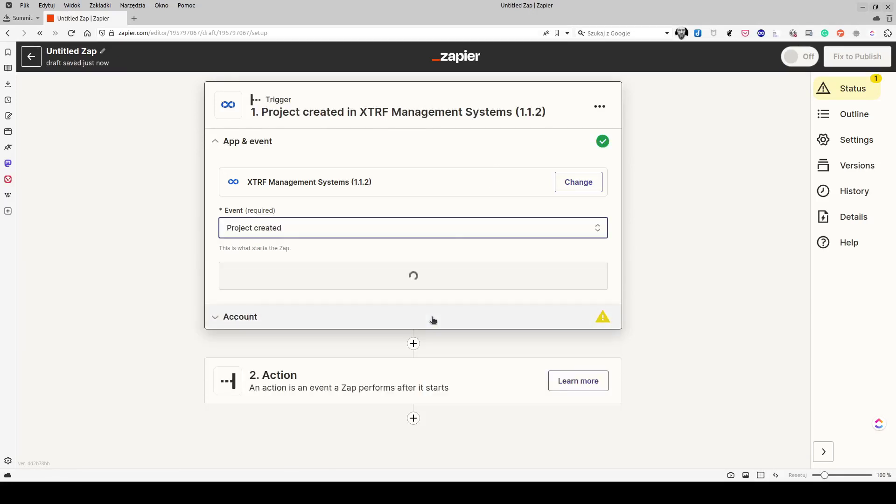
click(425, 277)
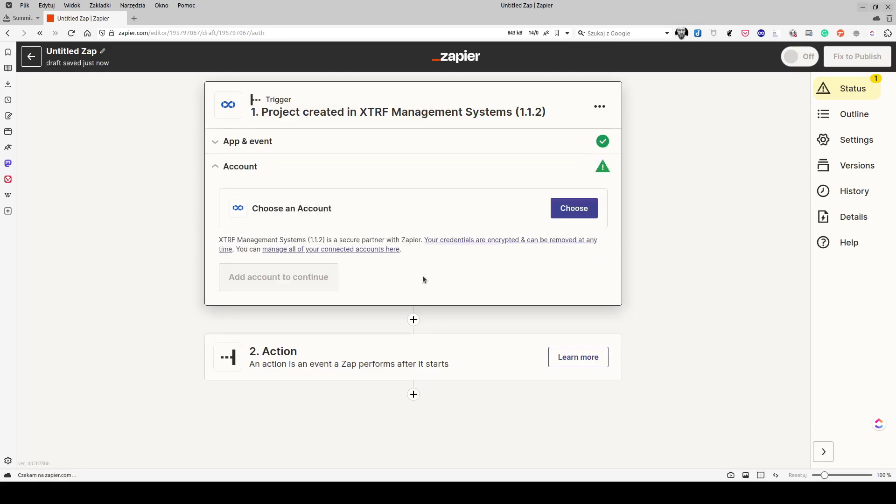
- Connect the trigger to the account XTRF Management Systems (1.1.2) #2 and proceed to the trigger test
click(566, 213)
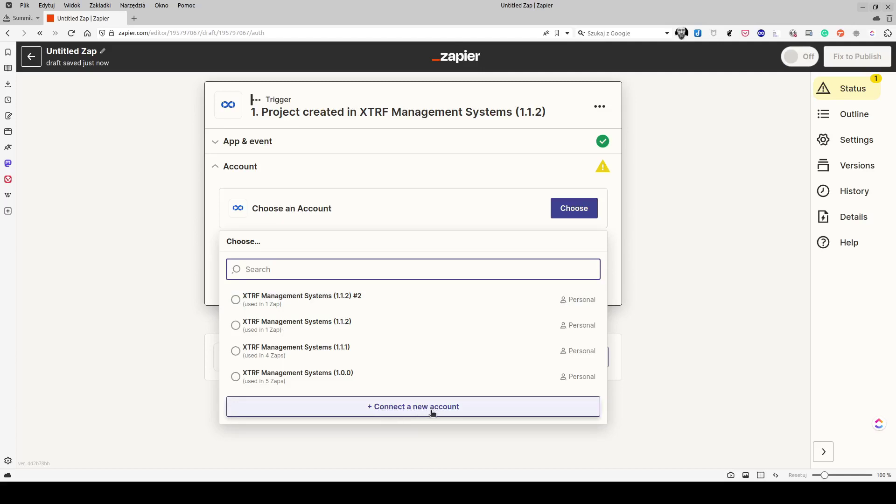
click(337, 307)
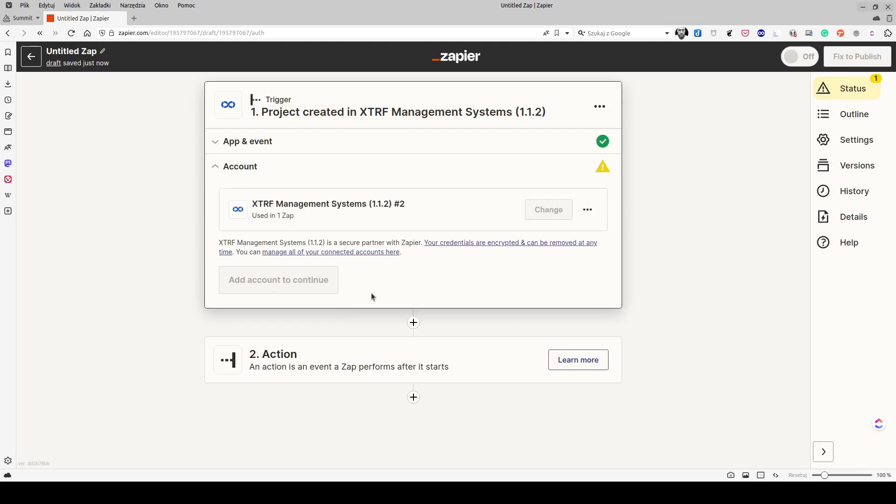
click(260, 290)
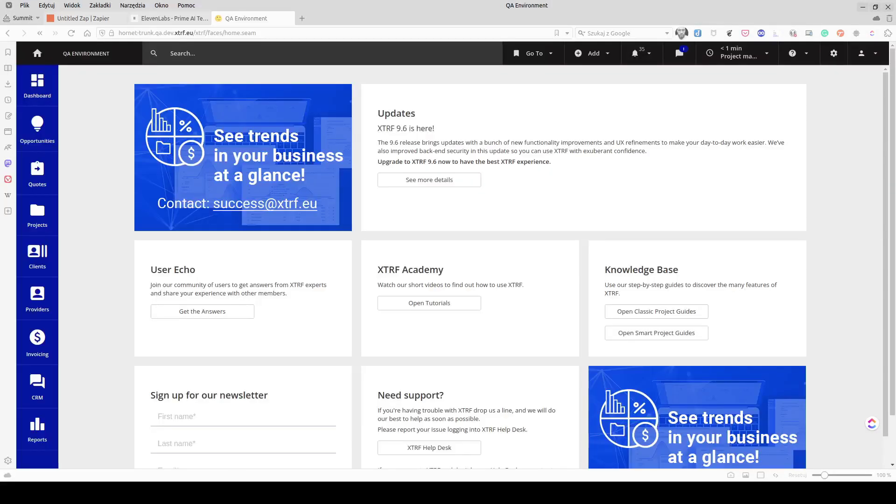
- In XTRF, start a new project named "Test Trigger Project" for the client 10test new (10test)
click(37, 216)
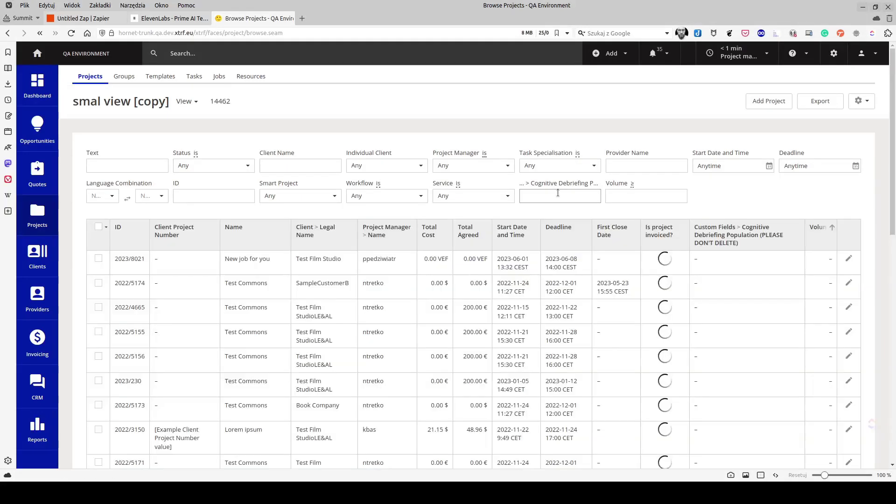
click(763, 102)
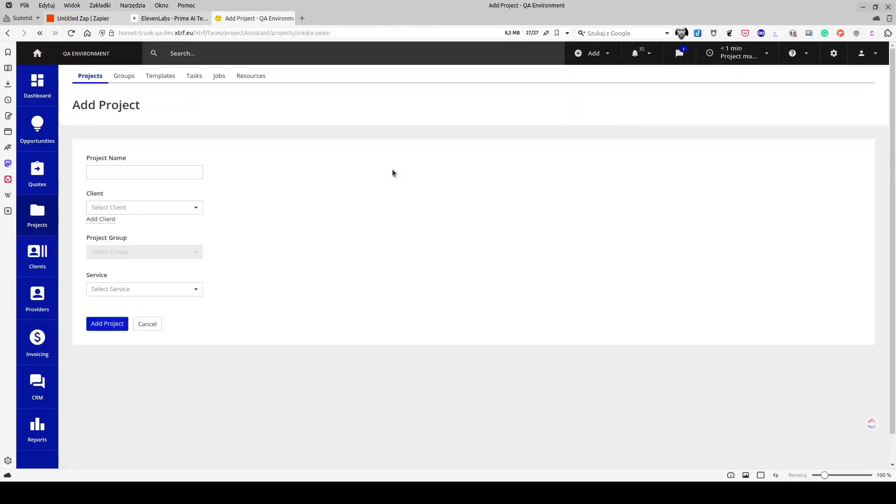
click(144, 174)
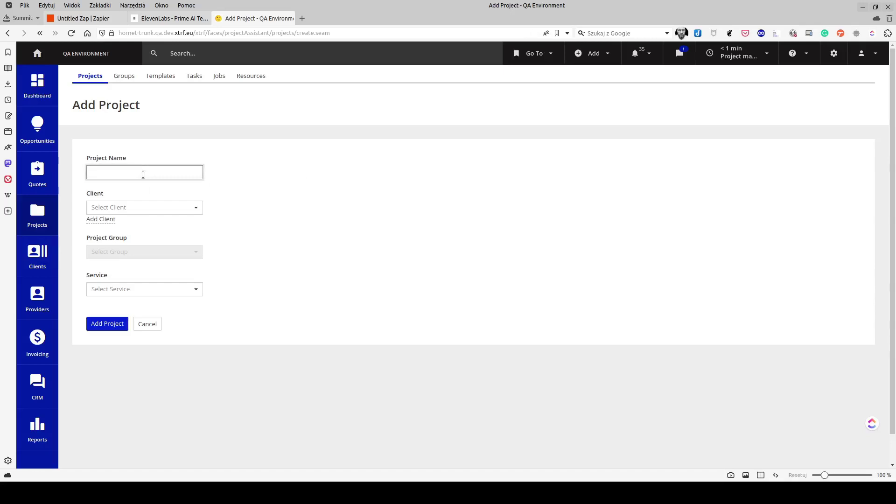
text(Test Trigger Project)
click(149, 207)
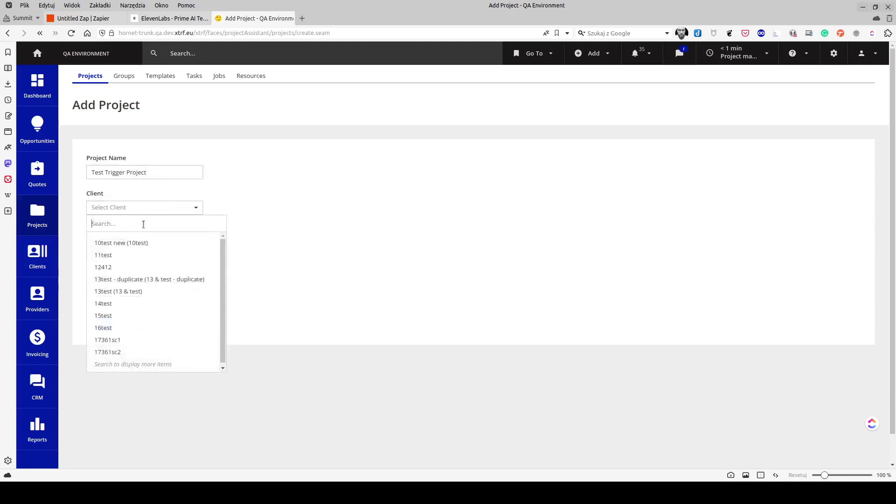
click(142, 243)
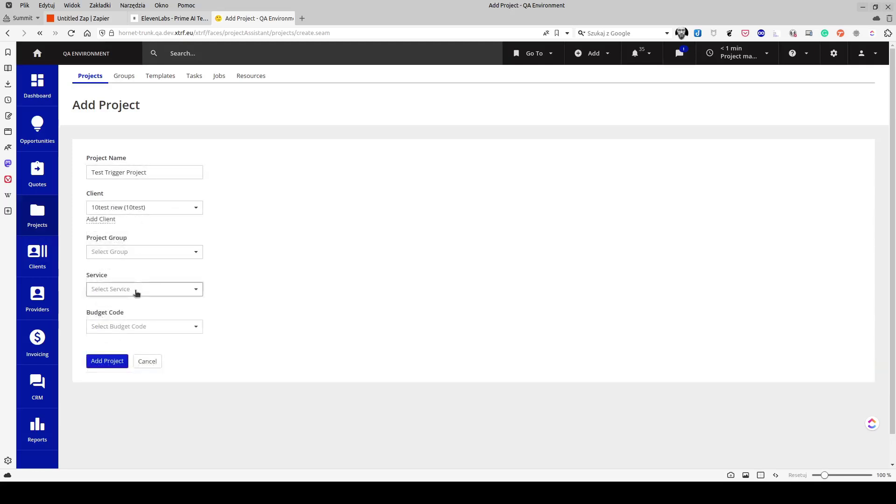
- Set the project's service to Basic Translation and its budget code to 11254, and add the project
click(136, 290)
text(basic)
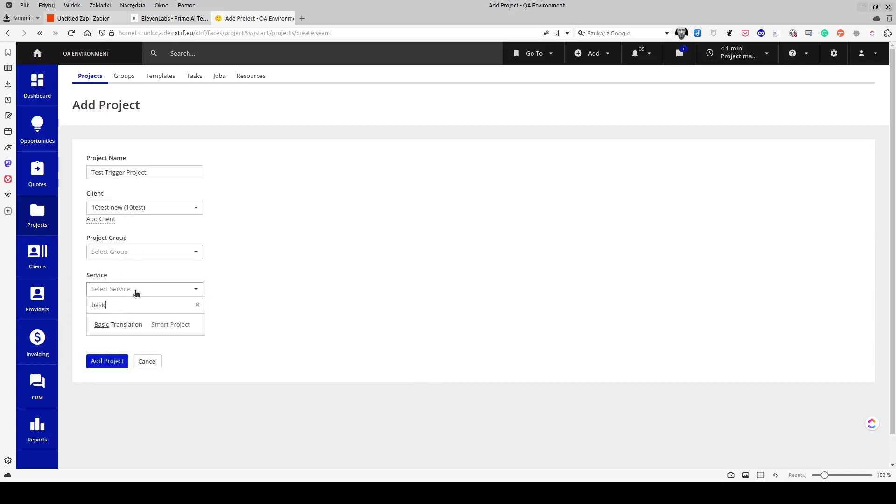
click(127, 326)
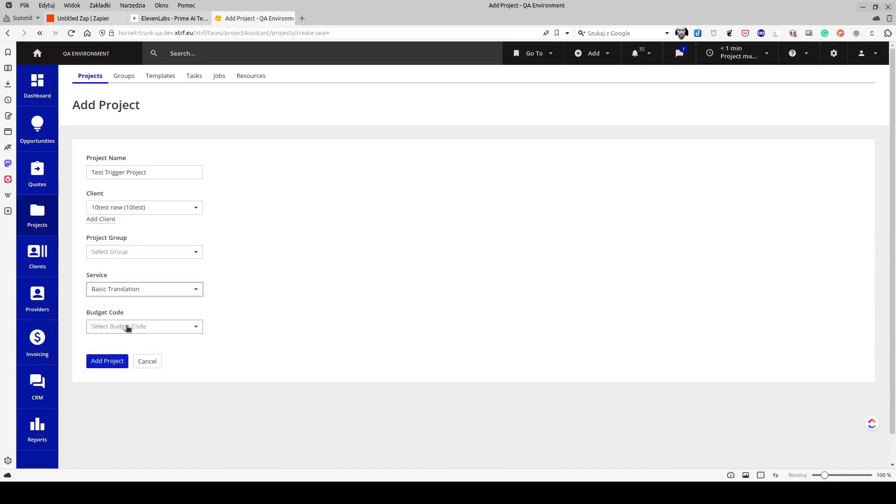
click(128, 328)
click(119, 362)
click(115, 363)
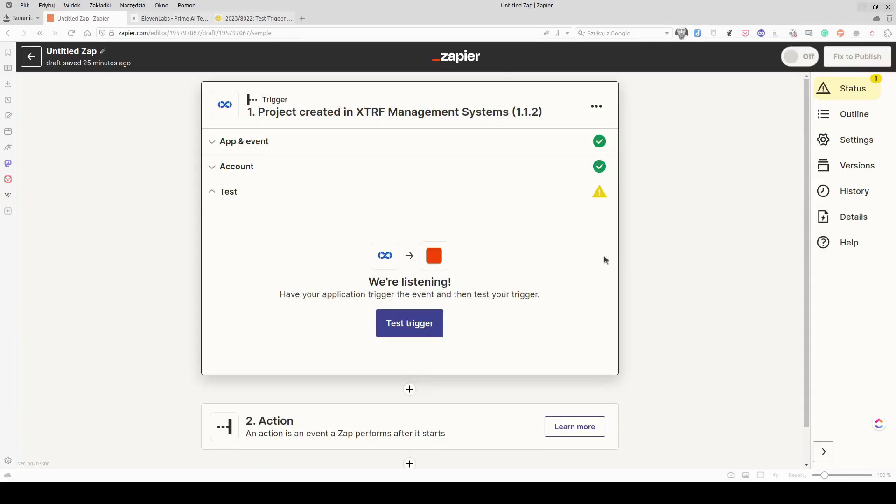
- Back in Zapier, test the Project created trigger and check the returned data against the Test Trigger Project page in XTRF
click(413, 323)
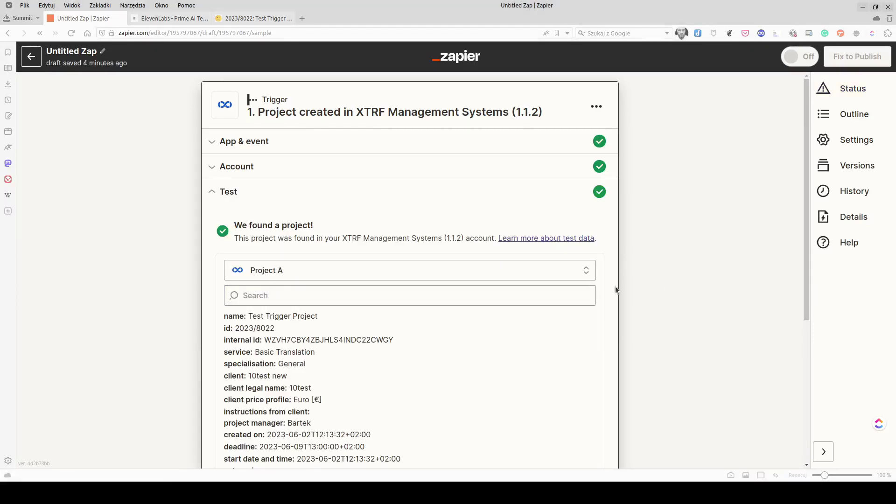
scroll(374, 282, down, 3)
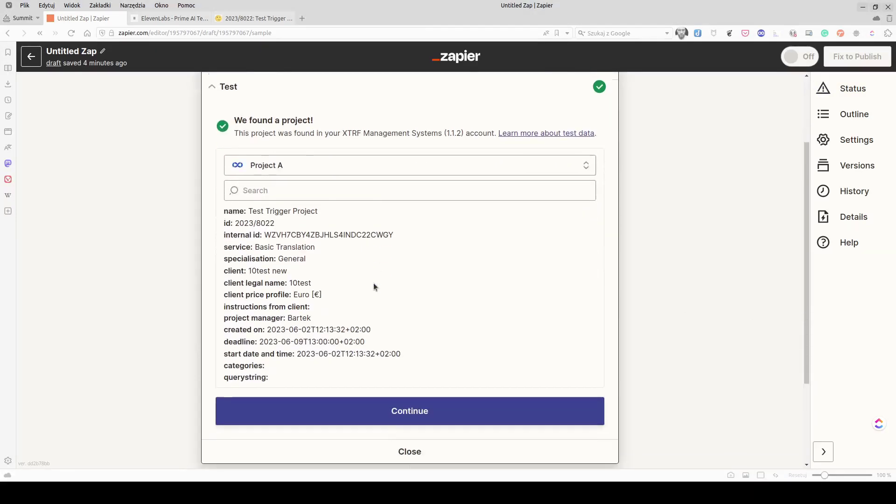
drag(224, 201, 408, 346)
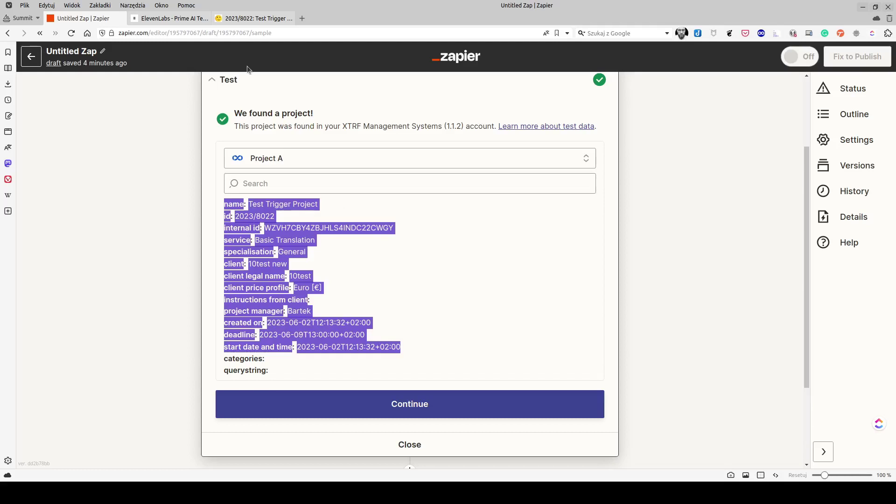
click(252, 23)
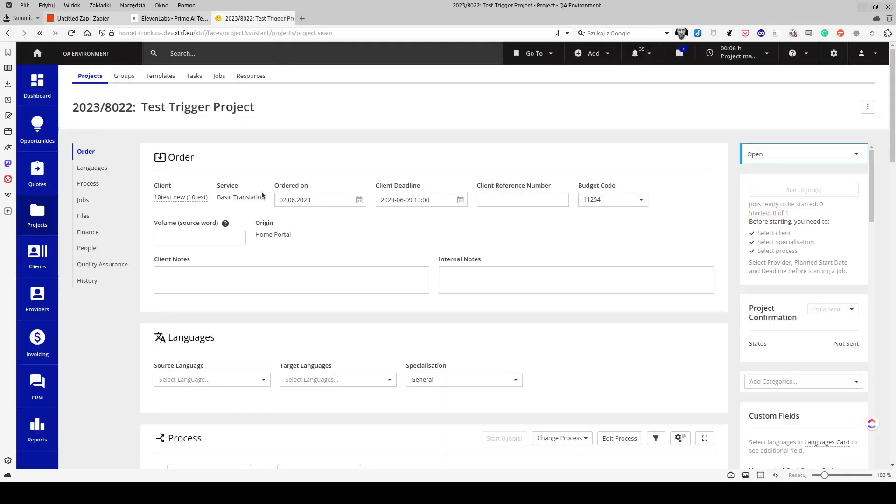
scroll(262, 195, down, 1)
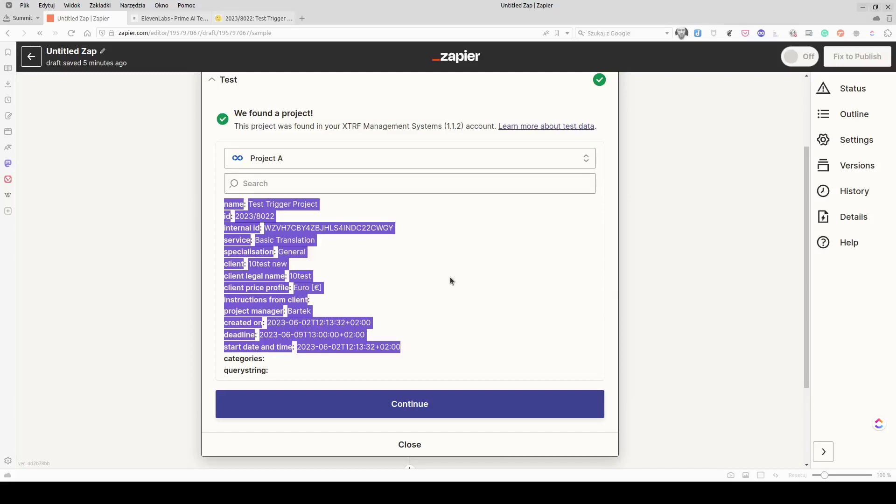
click(451, 280)
scroll(650, 261, down, 1)
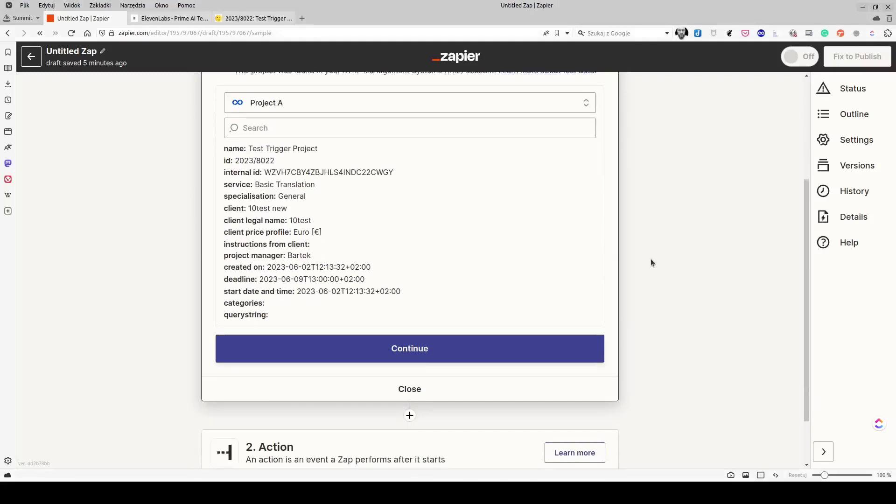
- Continue to the action and set it to Create Detailed Event in Google Calendar, using the already connected account
click(508, 348)
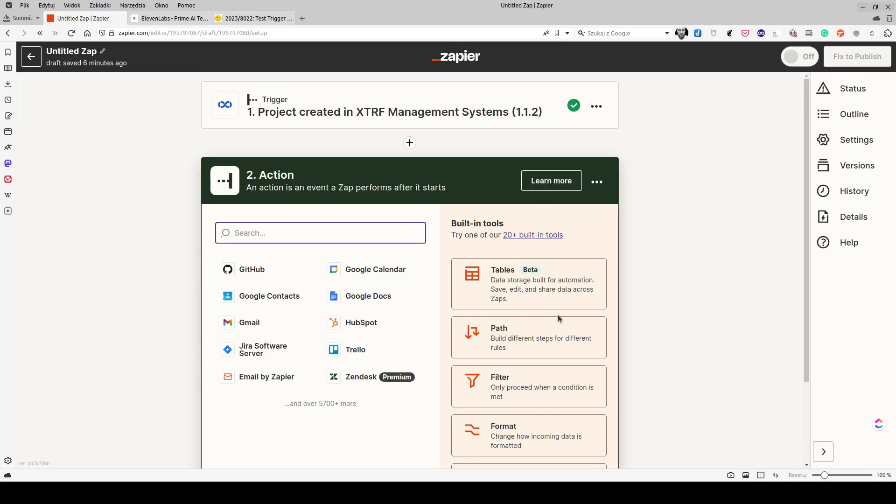
click(391, 273)
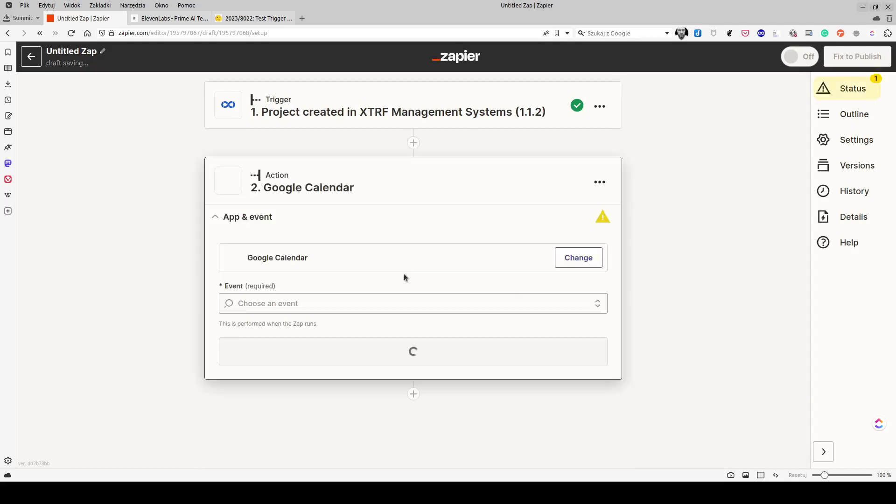
click(538, 304)
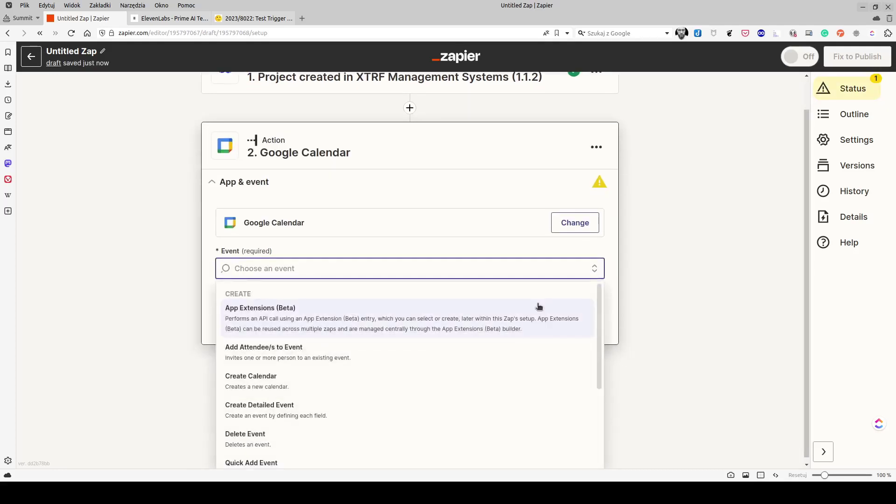
scroll(537, 306, down, 4)
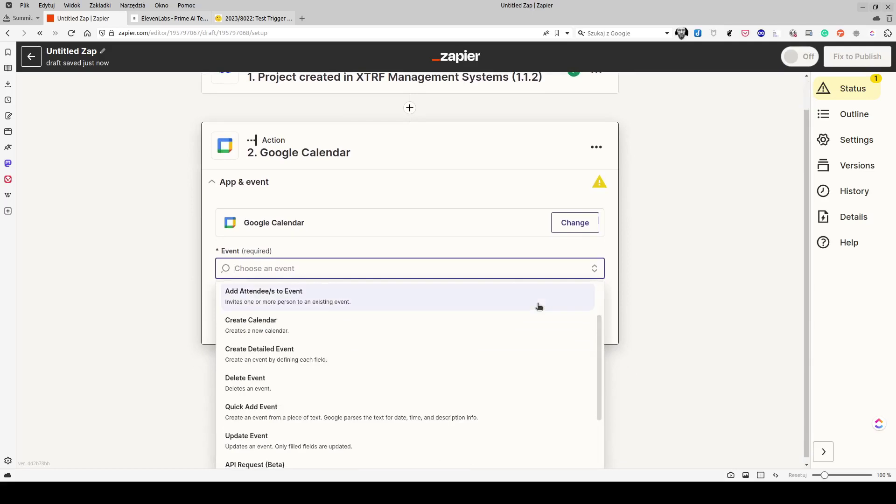
click(489, 308)
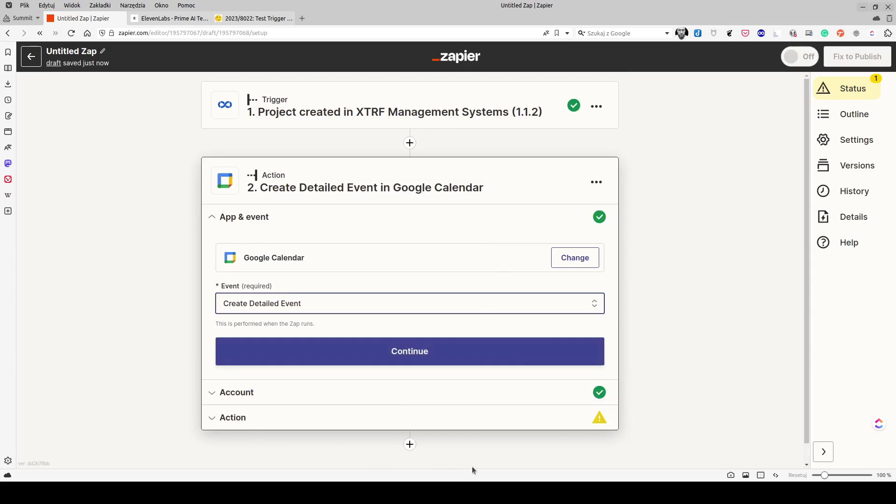
click(464, 353)
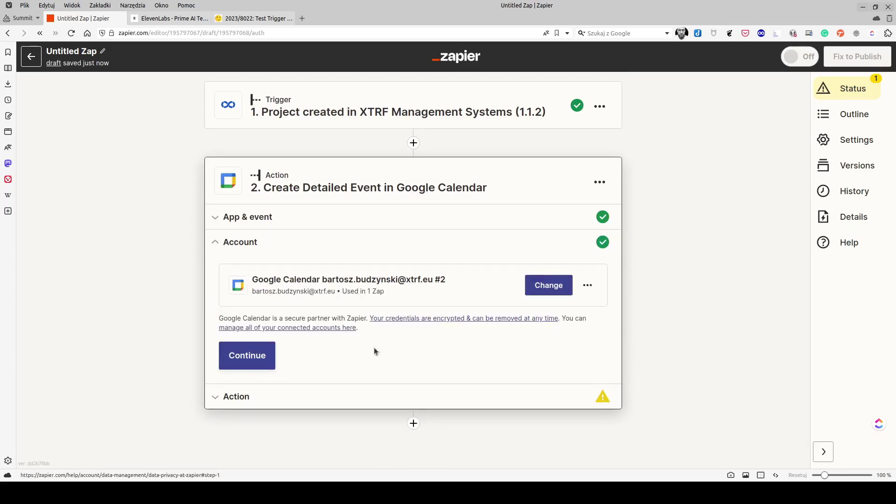
click(266, 352)
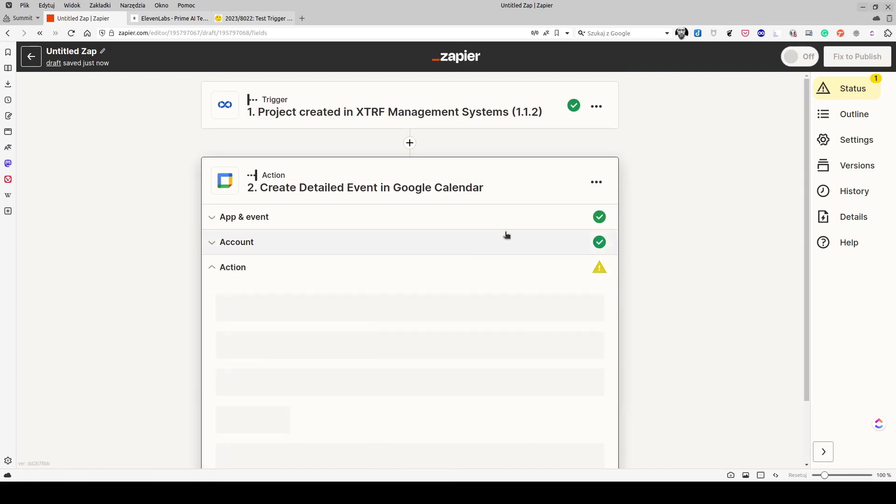
- Set the event's calendar to Zapier-test
click(483, 208)
text(zap)
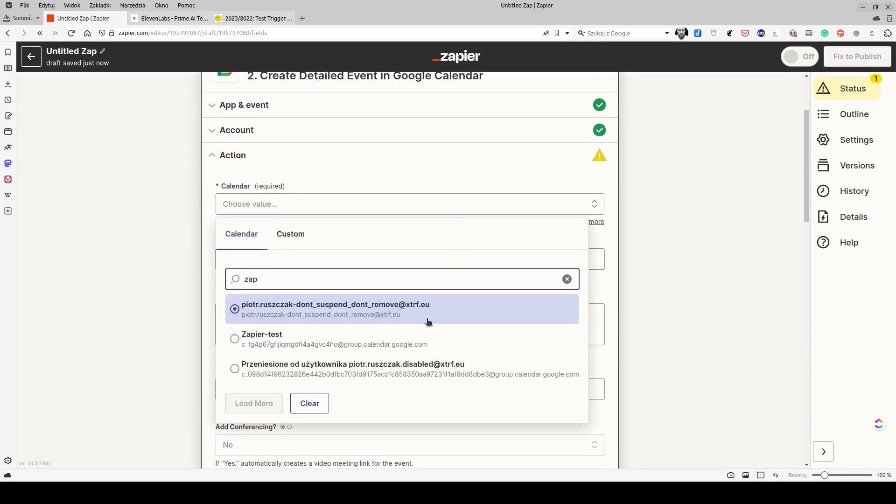
click(483, 336)
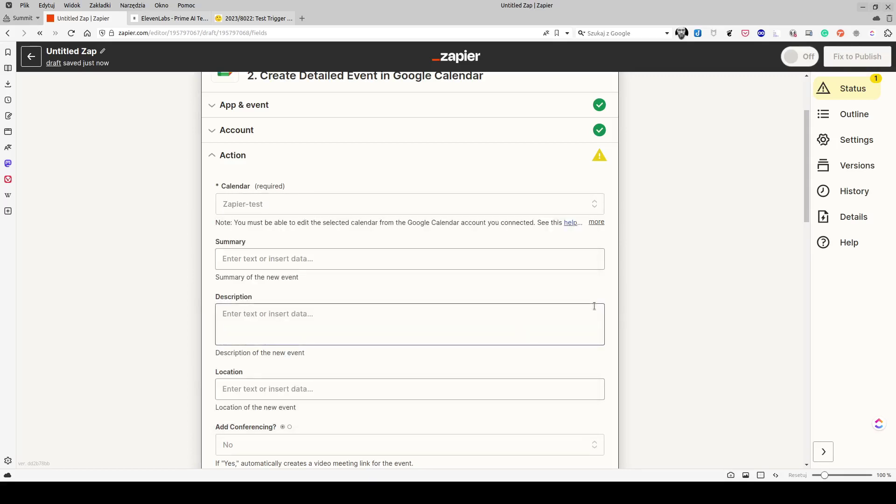
- Compose the event's Summary from the trigger's Project Name followed by its Project ID in parentheses
click(476, 258)
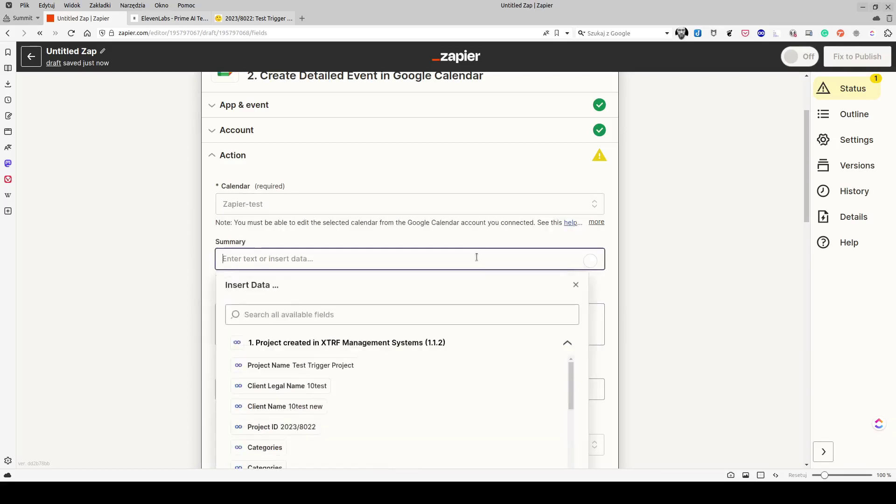
scroll(654, 225, down, 2)
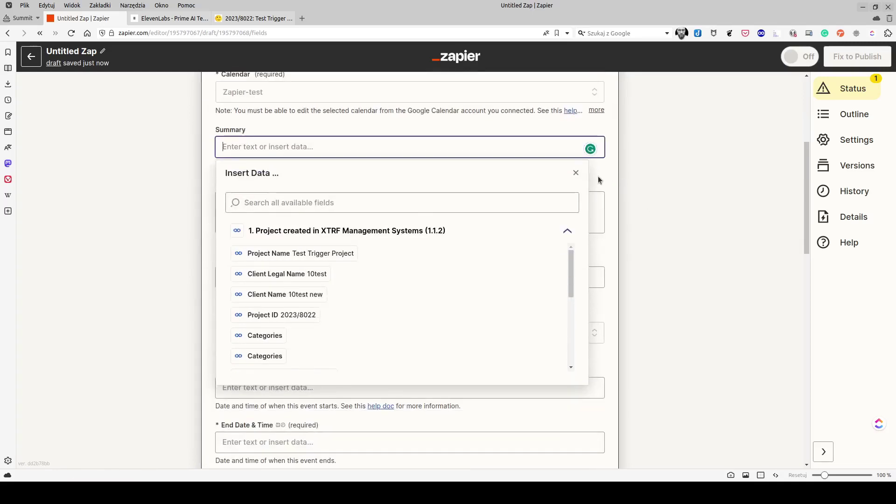
click(306, 256)
text(c)
key(BackSpace)
text(()
click(294, 316)
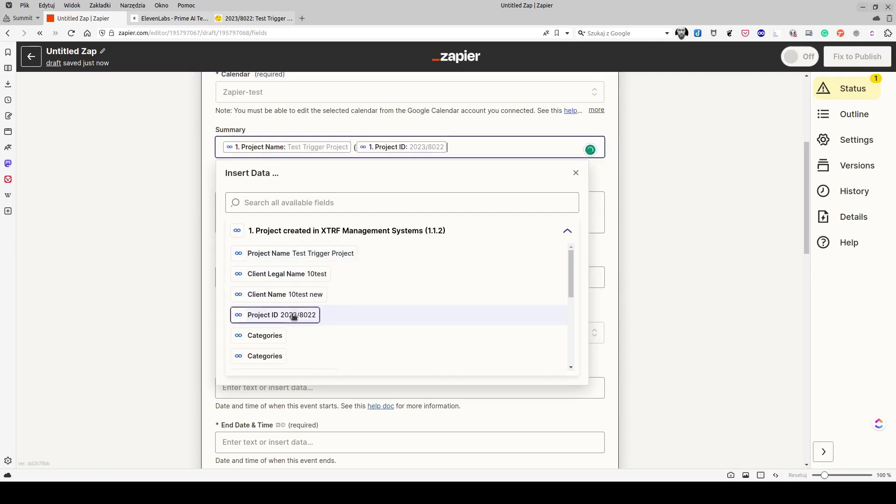
click(660, 186)
- Enter "Project deadline is nearing!" as the event's Description
click(407, 200)
text(Proje)
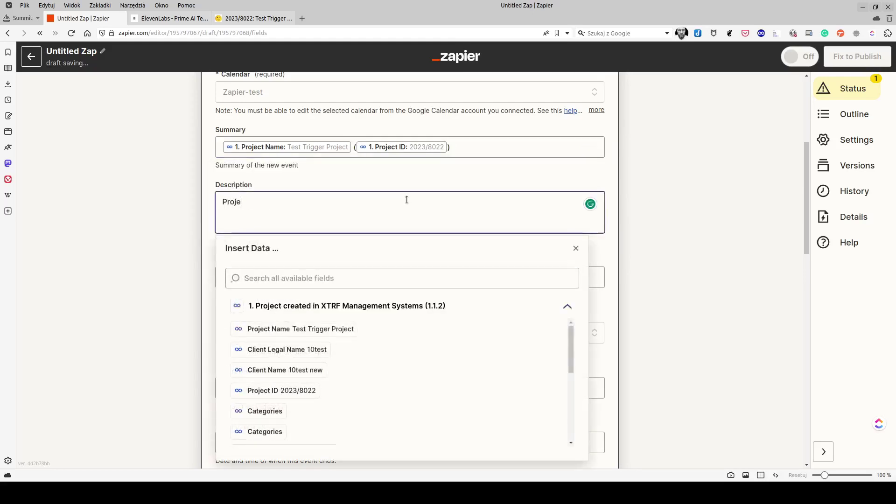
text(ct deadline )
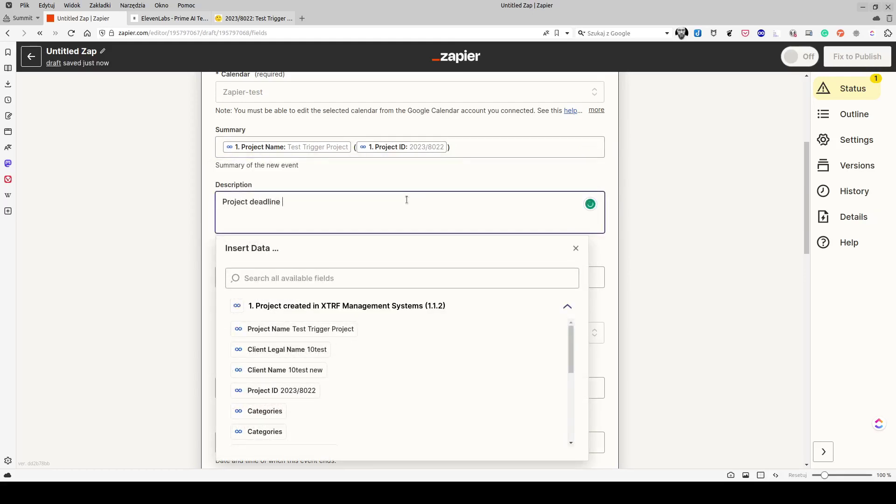
text(is nearing!)
click(689, 193)
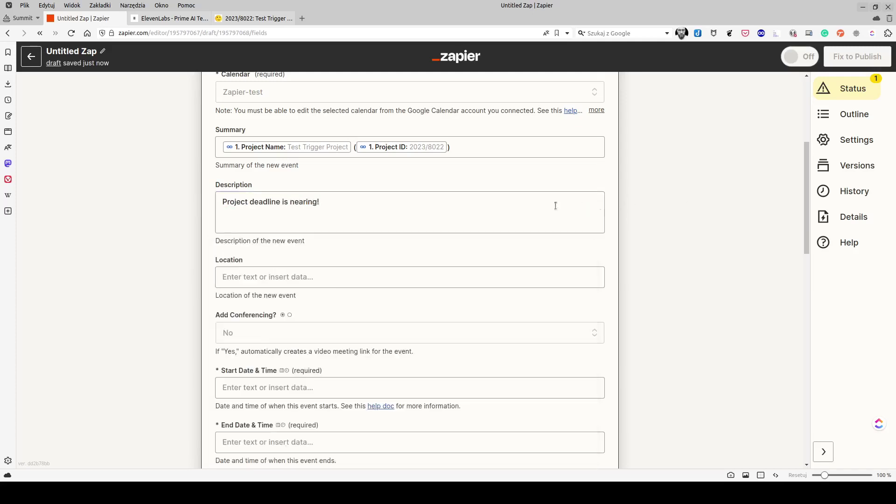
- Map the event's Start Date & Time to the project's Created date and time, leaving Location empty
scroll(377, 186, down, 3)
click(372, 163)
click(607, 184)
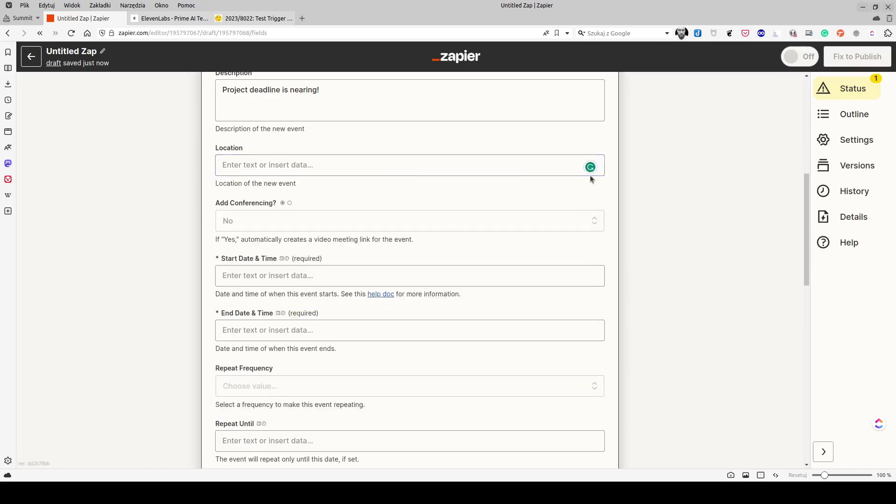
scroll(144, 177, down, 3)
click(230, 165)
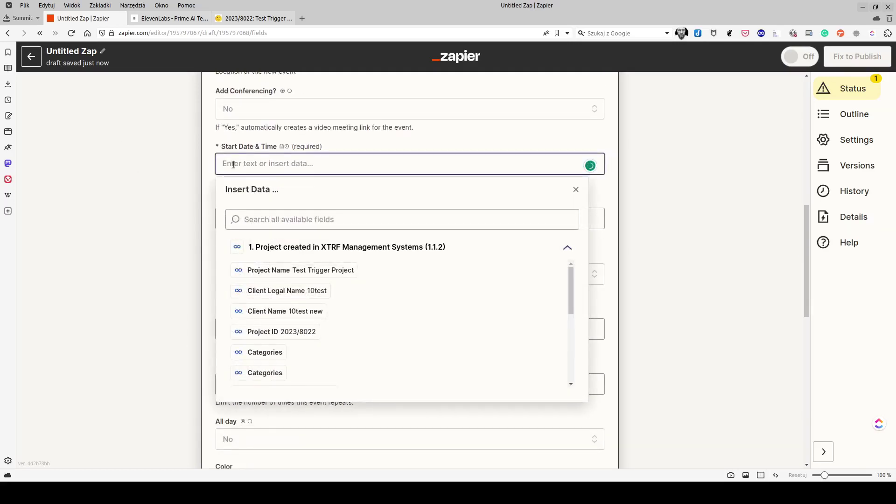
scroll(321, 281, down, 3)
scroll(321, 280, down, 2)
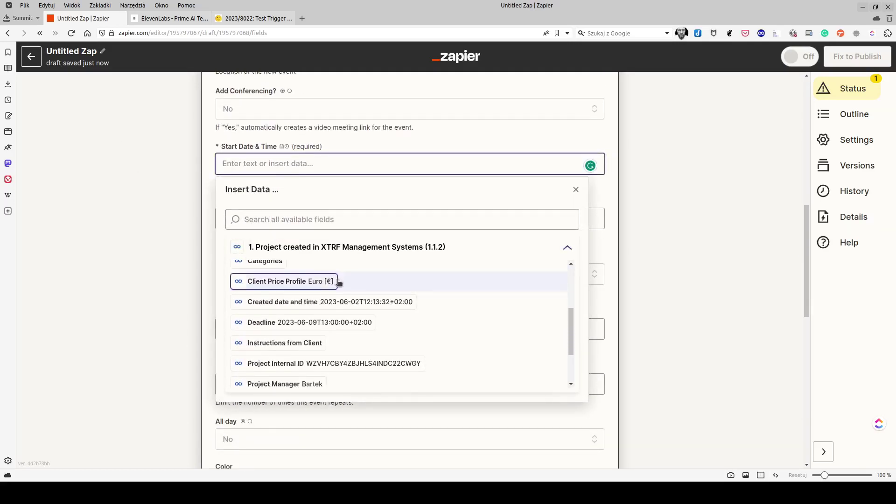
click(356, 303)
click(153, 263)
- Map the event's End Date & Time to the project's Deadline
click(228, 226)
scroll(348, 346, down, 4)
click(346, 376)
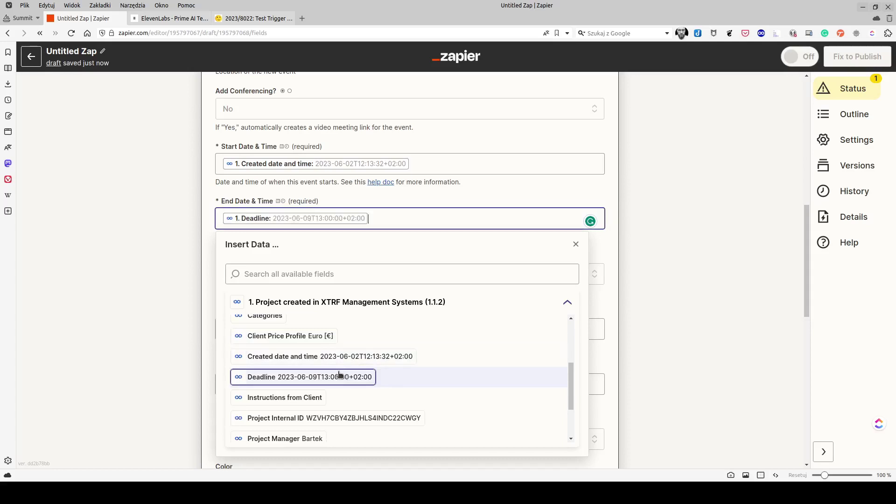
click(134, 284)
- Keep the remaining event options at their defaults, continue to the test stage and test the Google Calendar action
scroll(134, 285, down, 6)
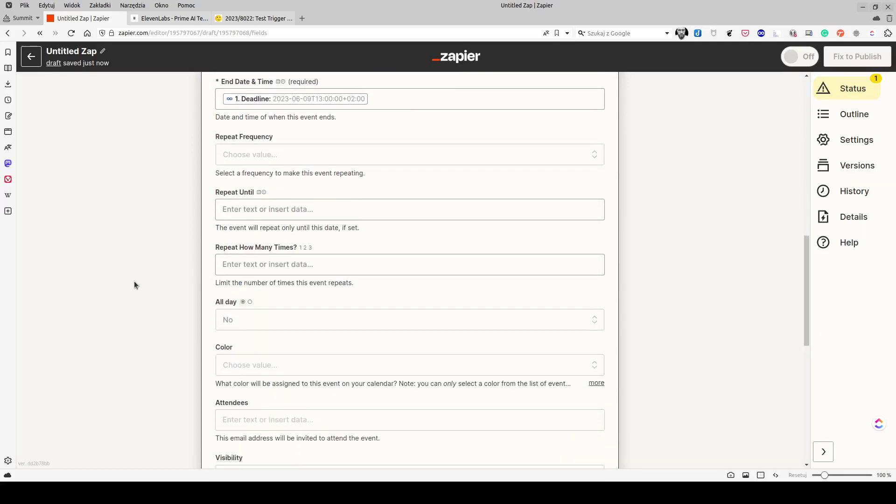
scroll(134, 285, down, 5)
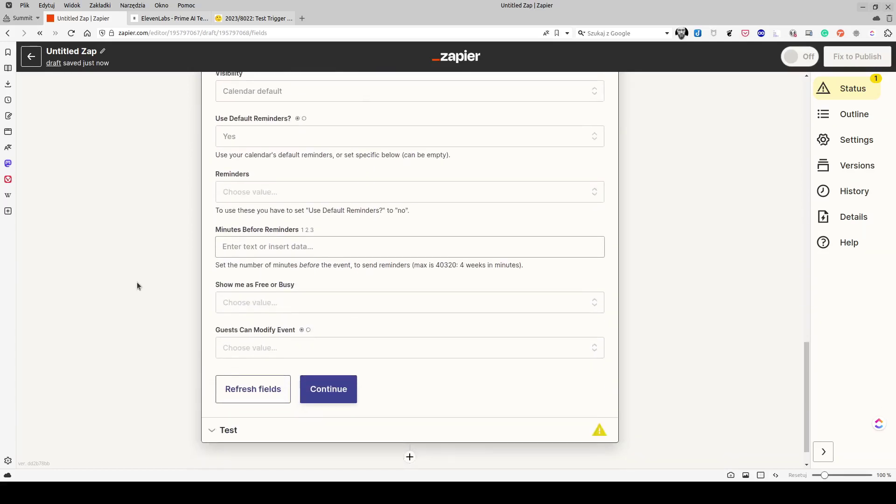
click(340, 389)
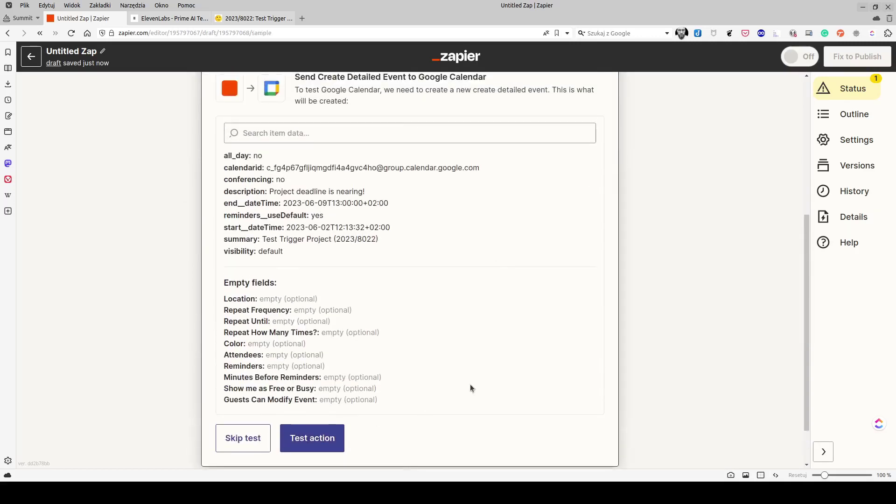
click(321, 433)
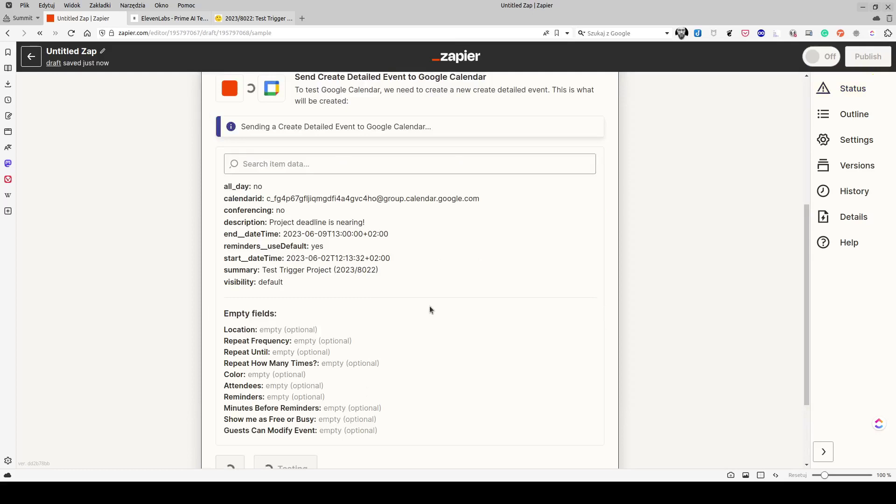